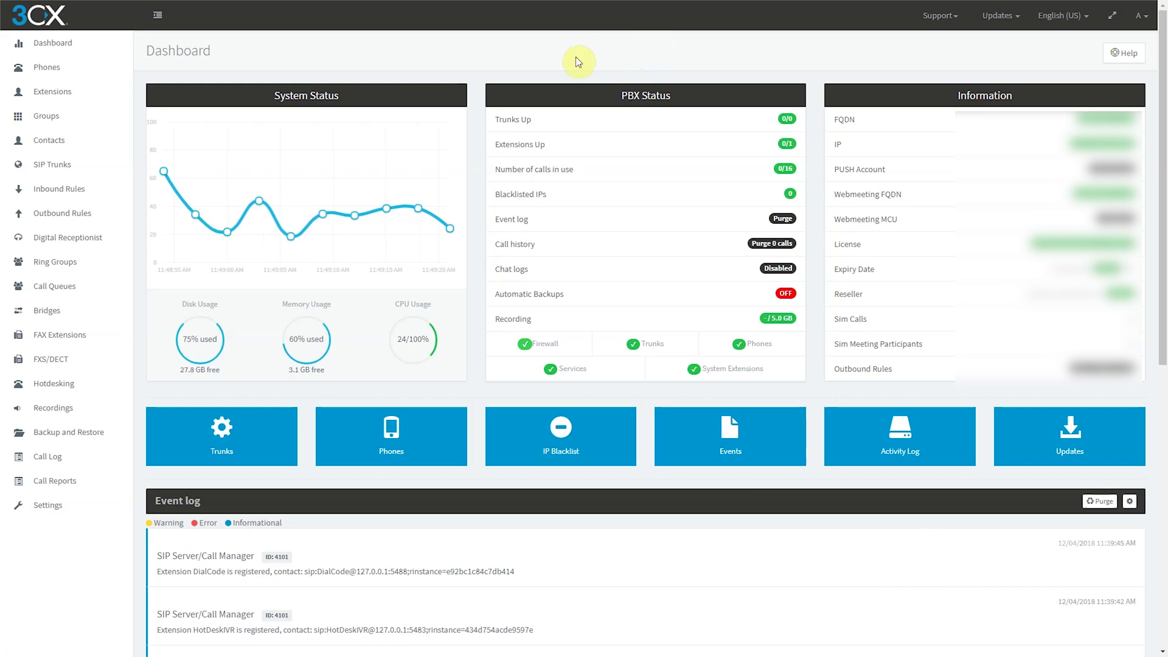
Open extension 30 (Fanvil X3) for editing at its Phone Provisioning settings.
click(90, 92)
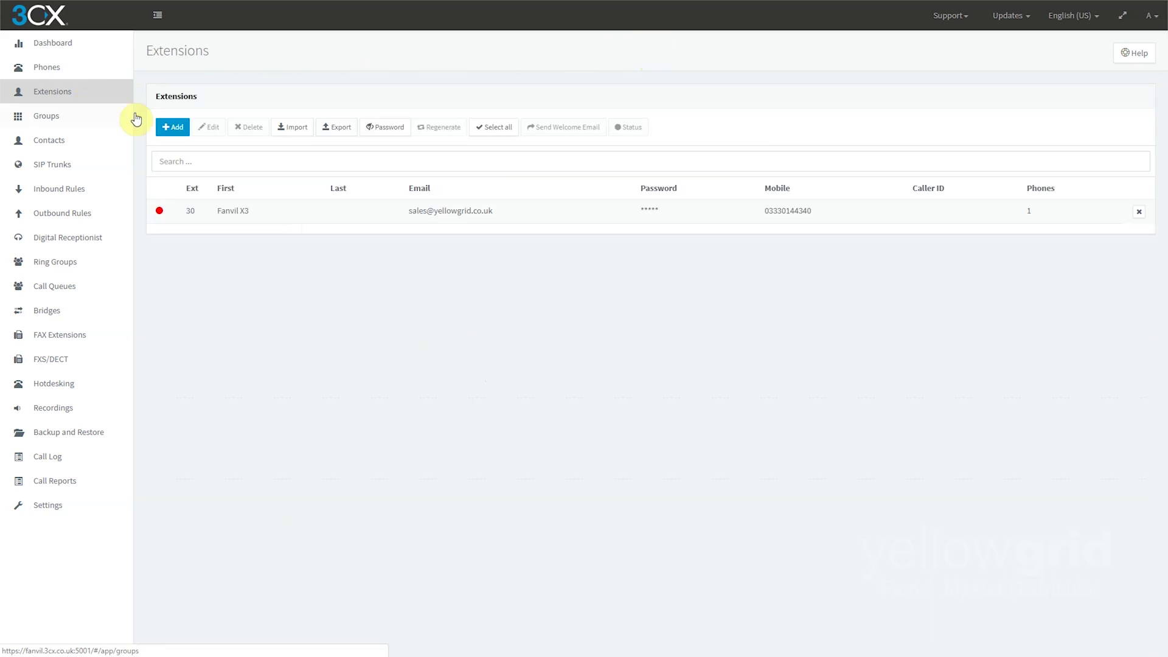
click(298, 212)
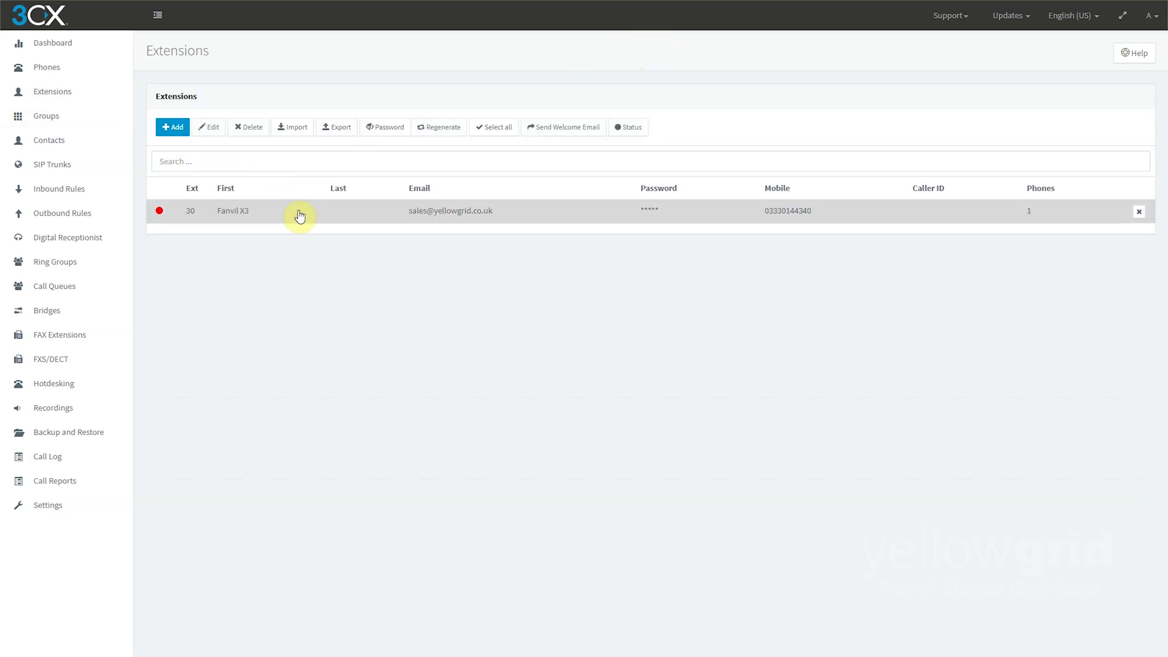
click(213, 128)
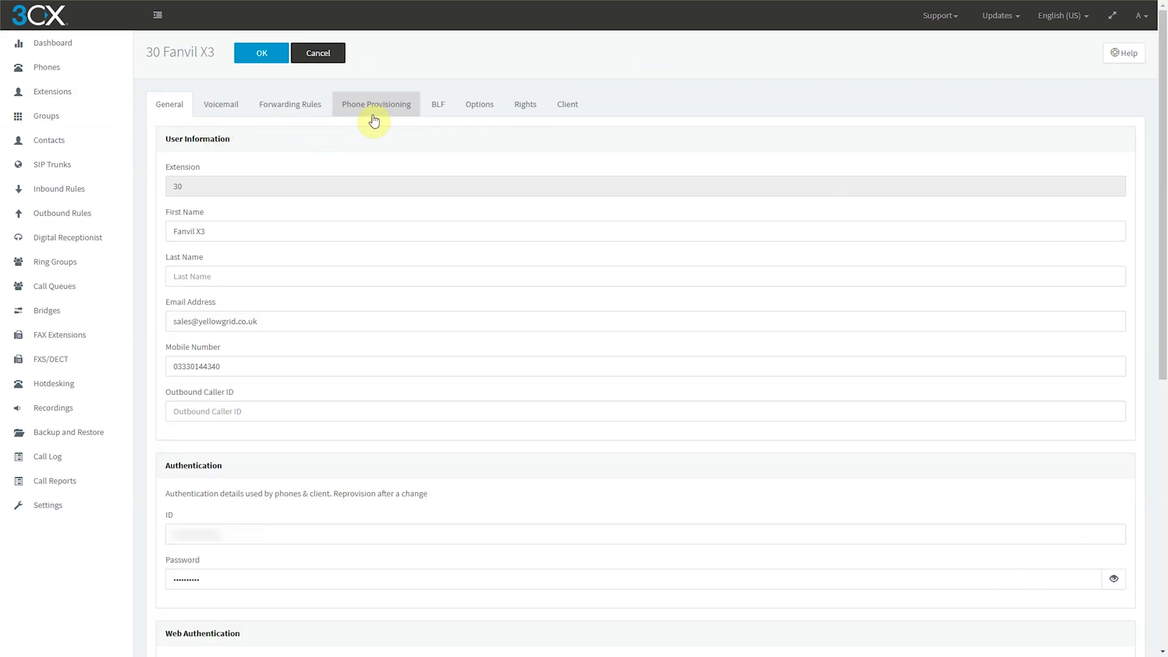
click(383, 113)
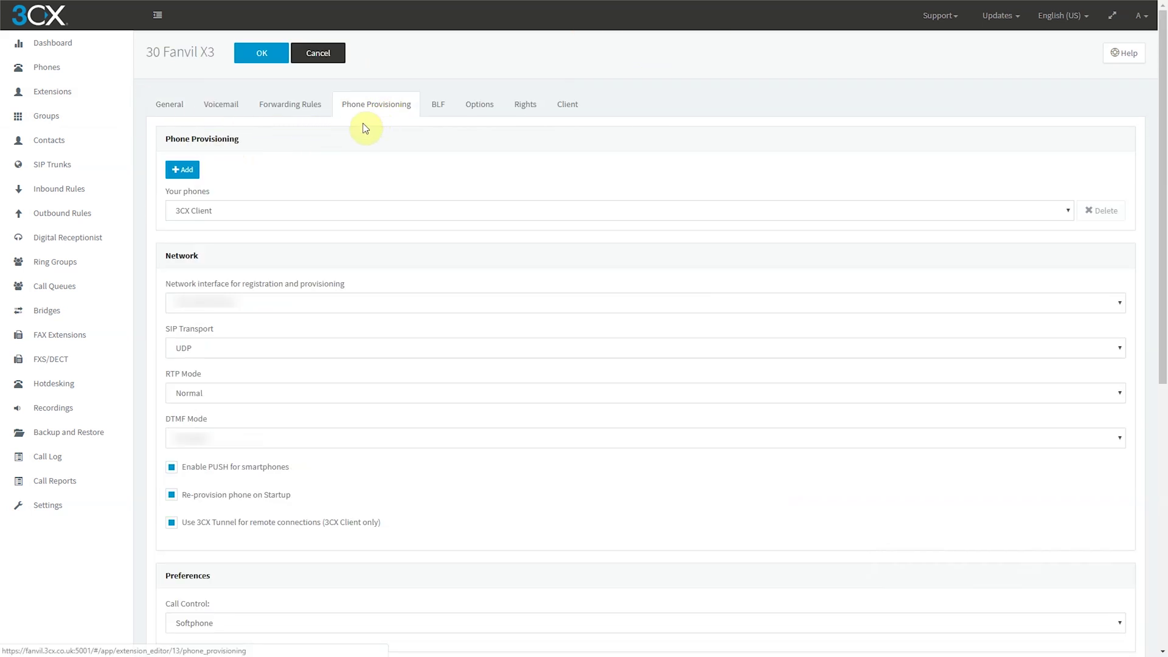
Add a Fanvil X3S phone with its MAC address to the extension.
click(191, 174)
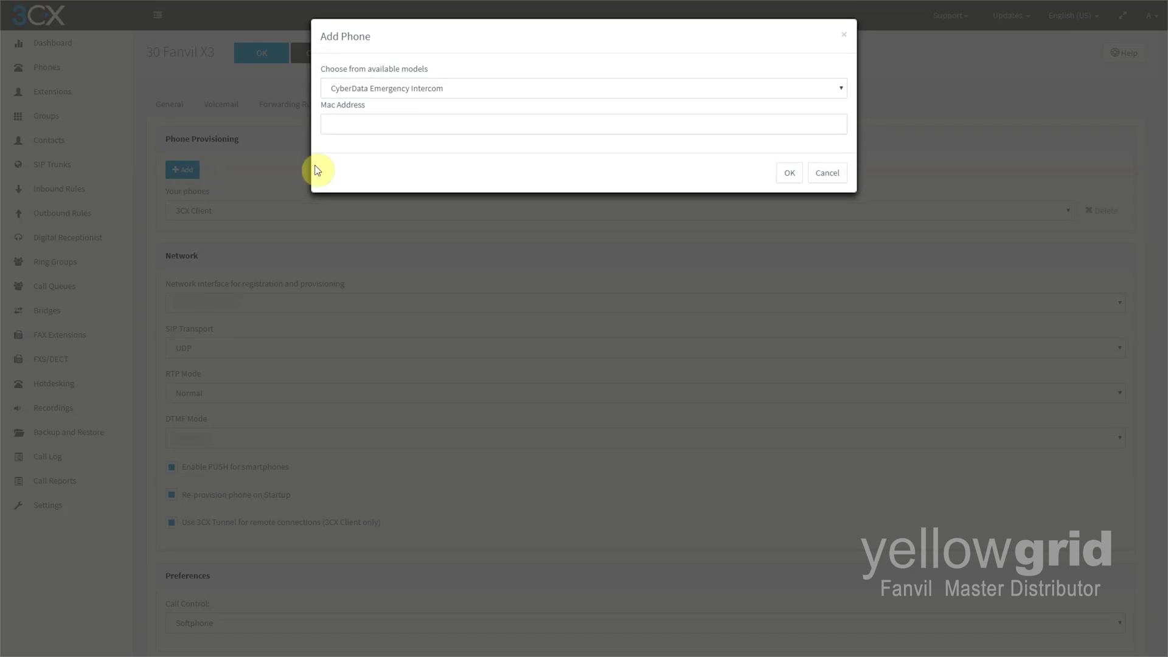
click(424, 95)
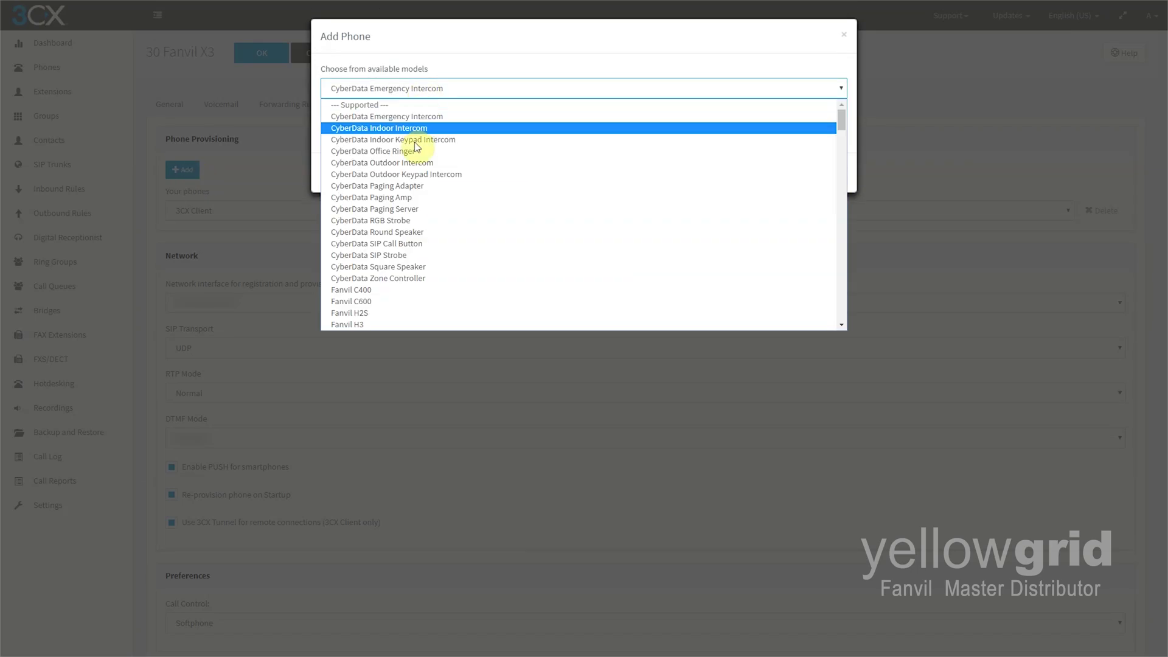
scroll(417, 176, down, 2)
scroll(417, 177, down, 2)
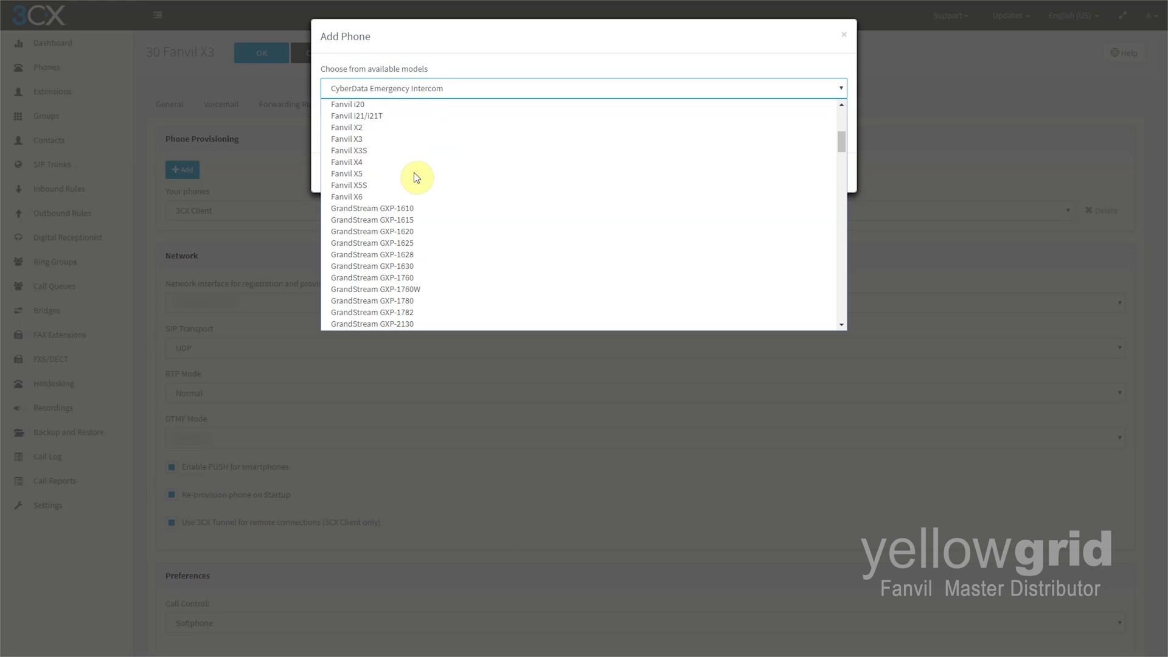
click(372, 151)
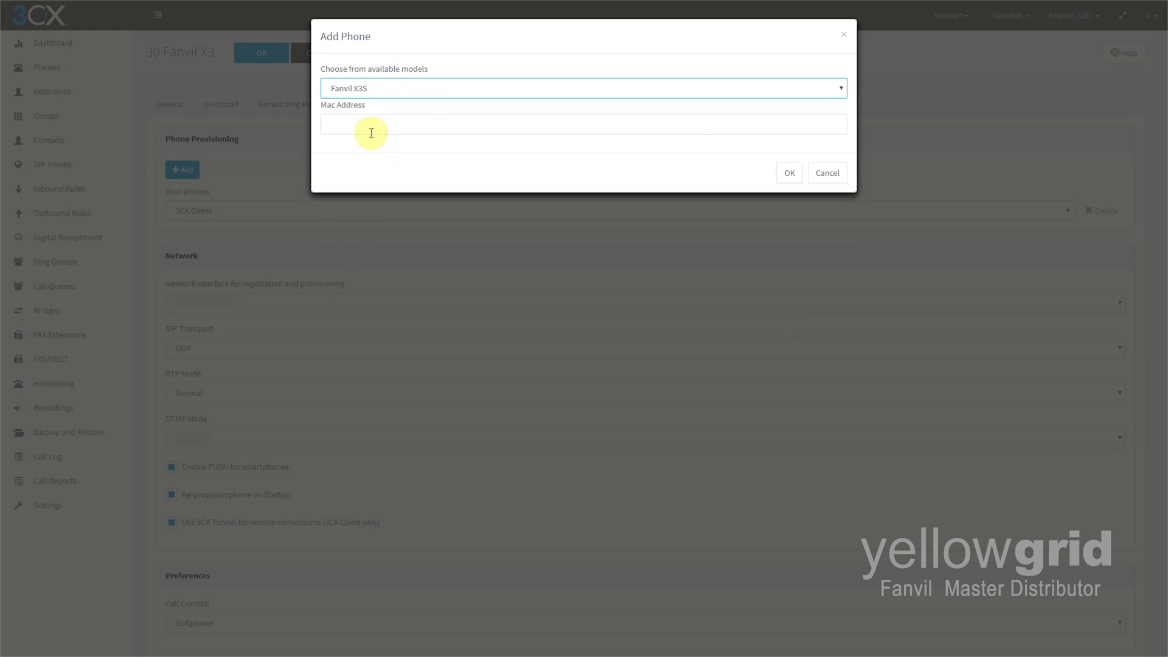
click(374, 123)
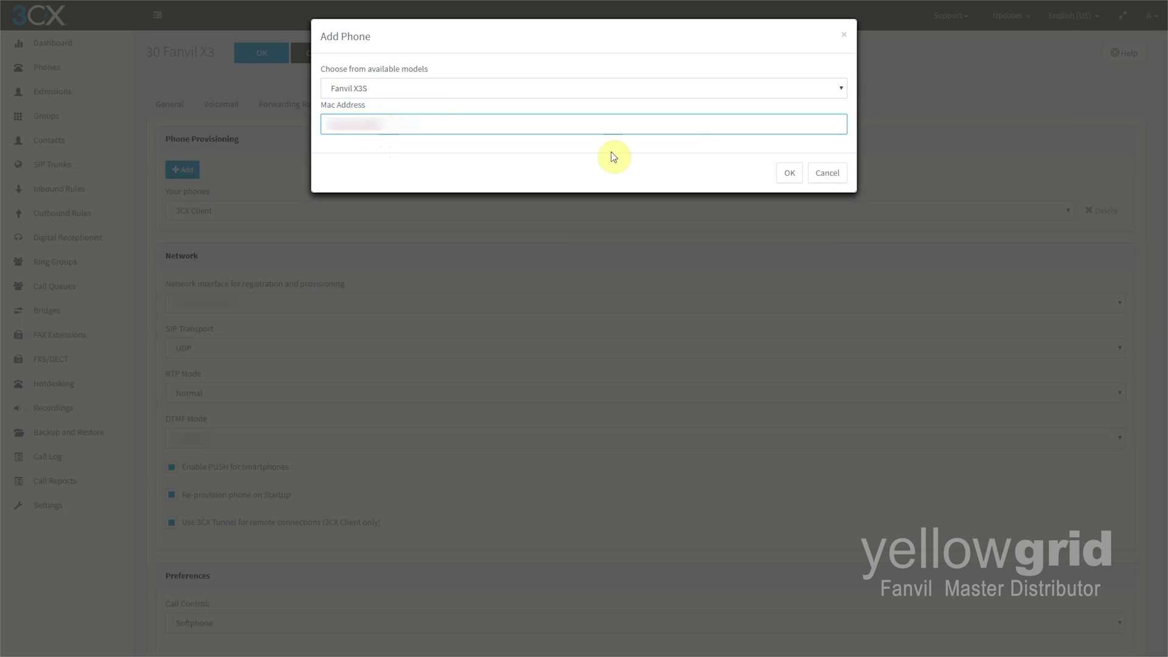
click(789, 173)
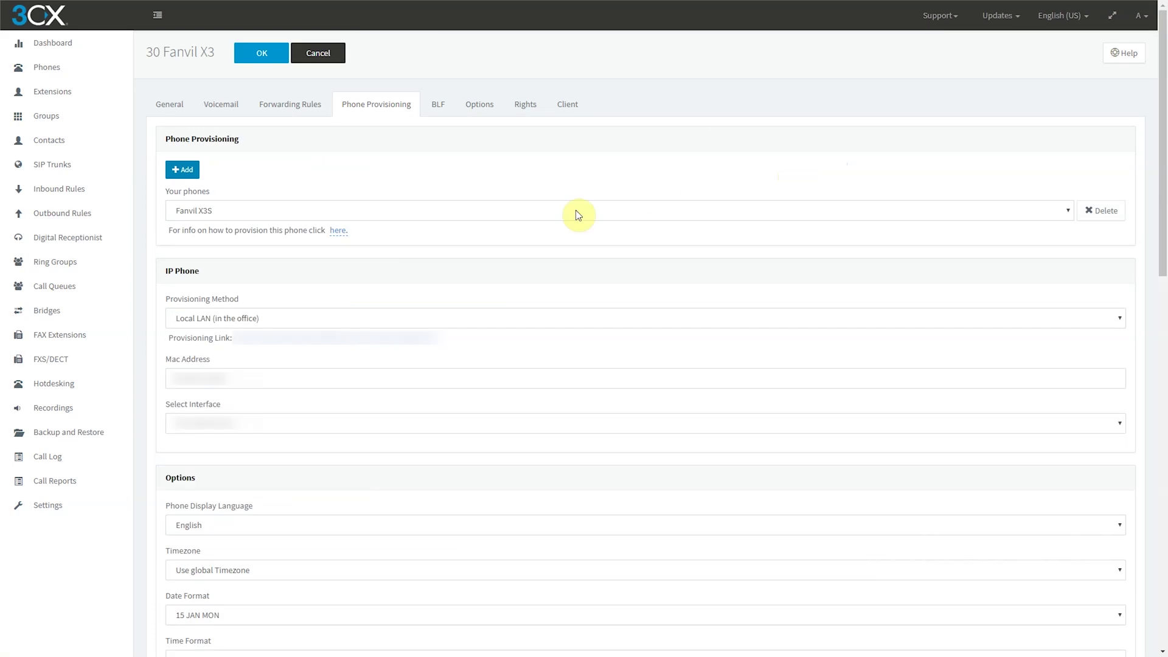
Switch the Fanvil X3S to Direct SIP (STUN - remote) provisioning and save extension 30.
click(216, 318)
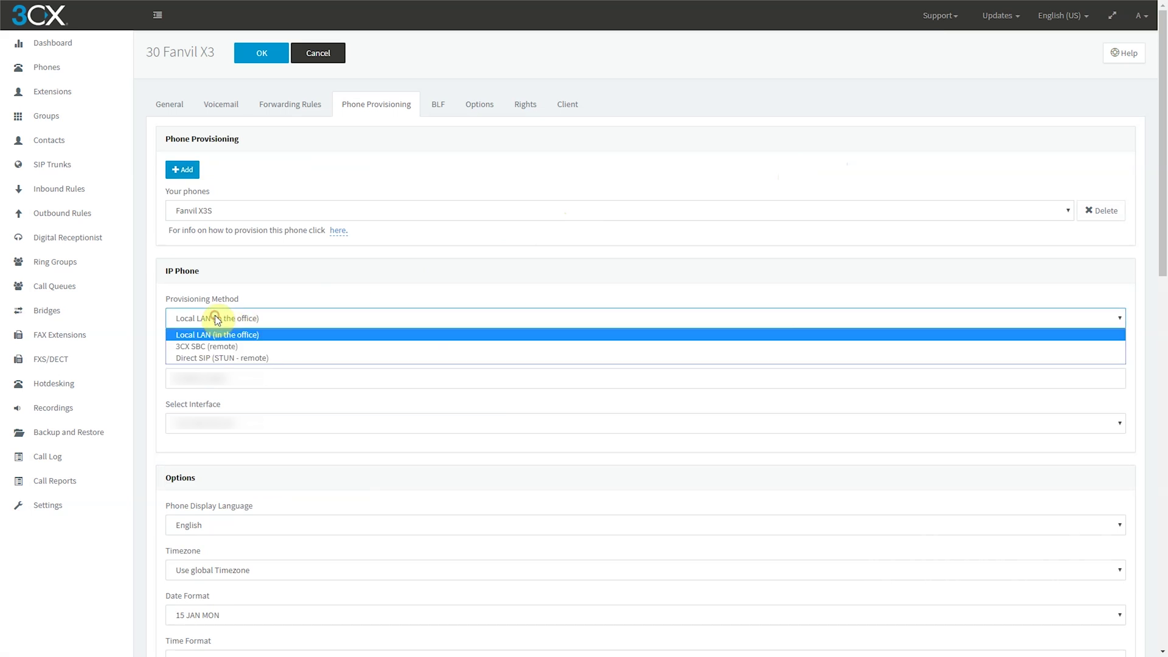
click(224, 358)
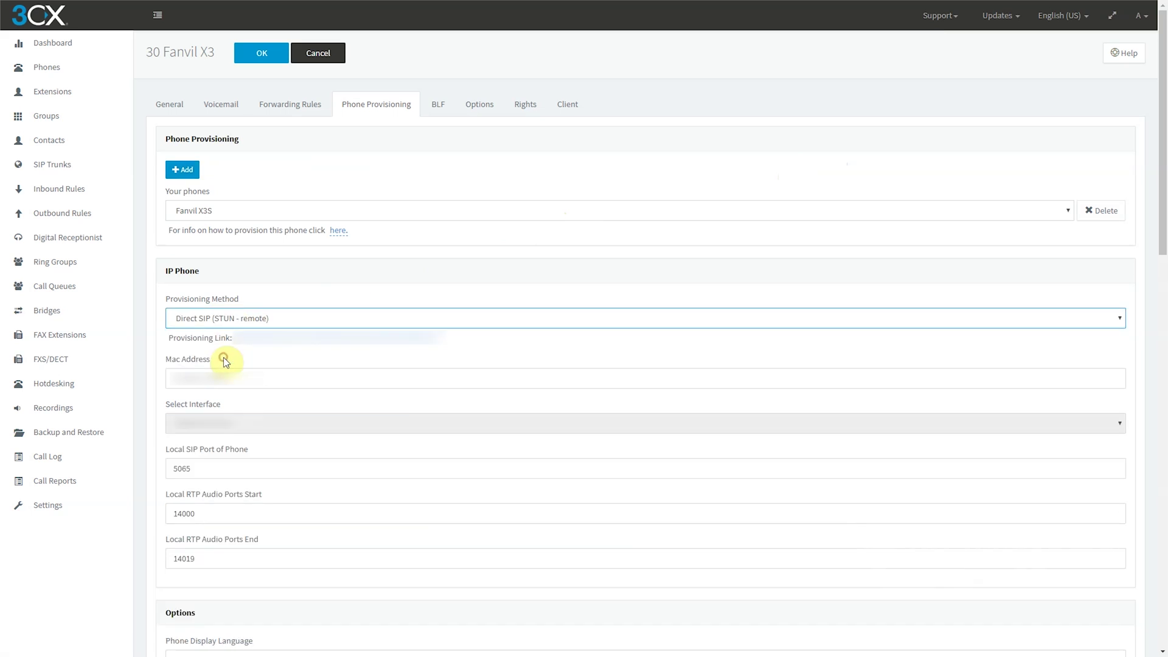
scroll(364, 377, down, 1)
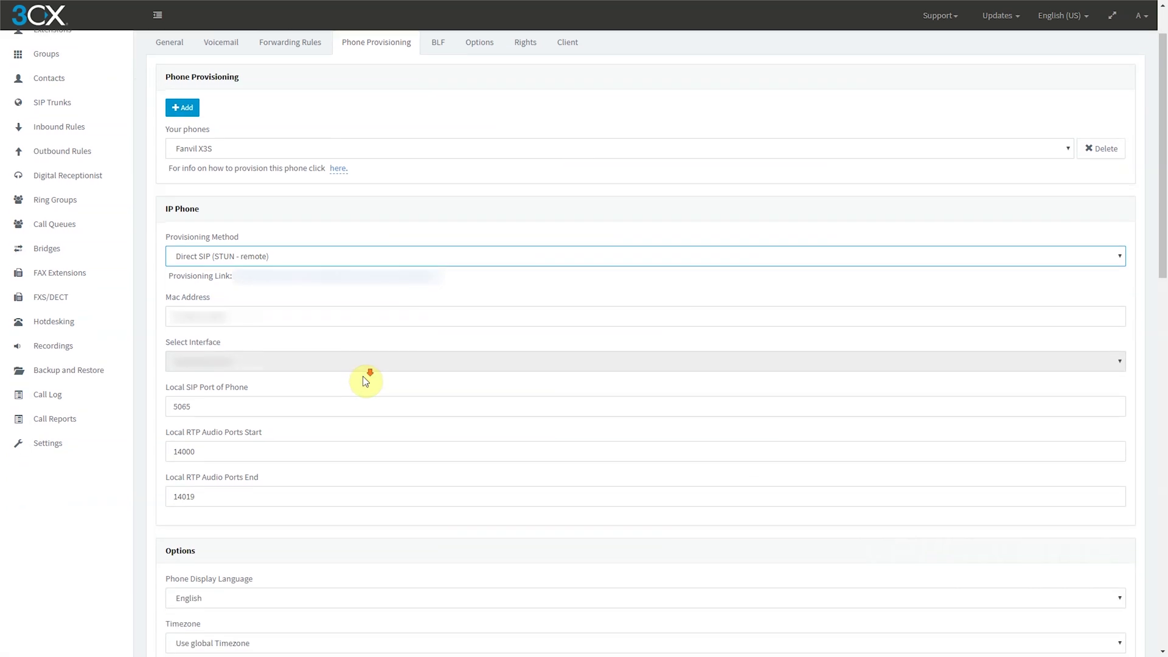
scroll(367, 379, down, 1)
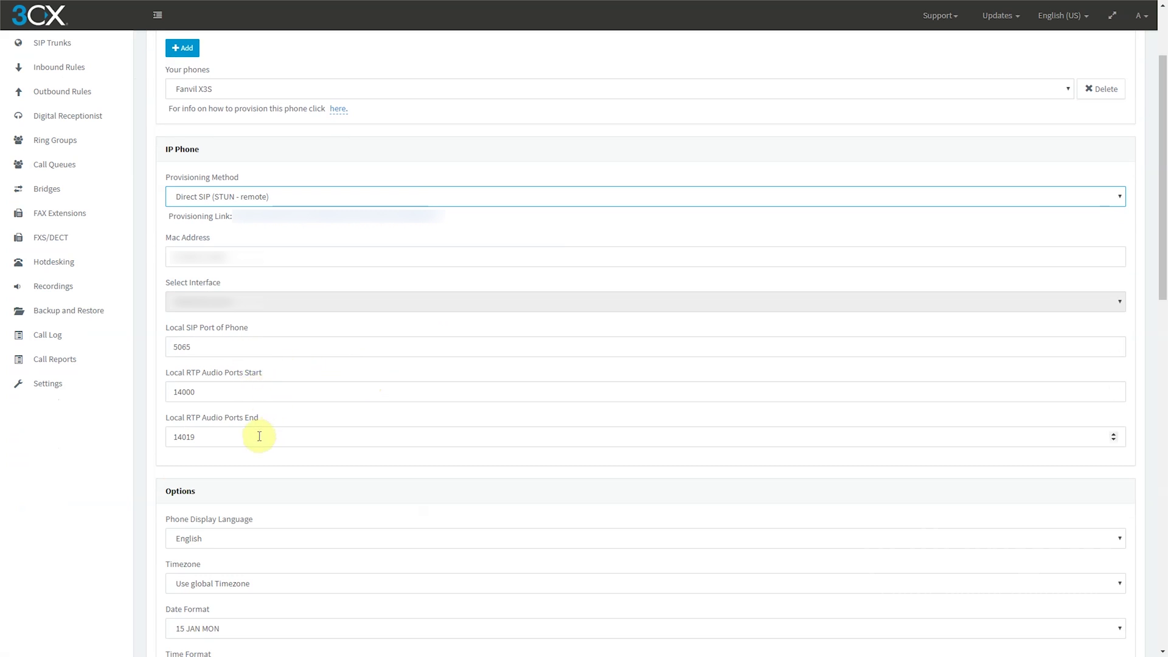
scroll(310, 421, up, 2)
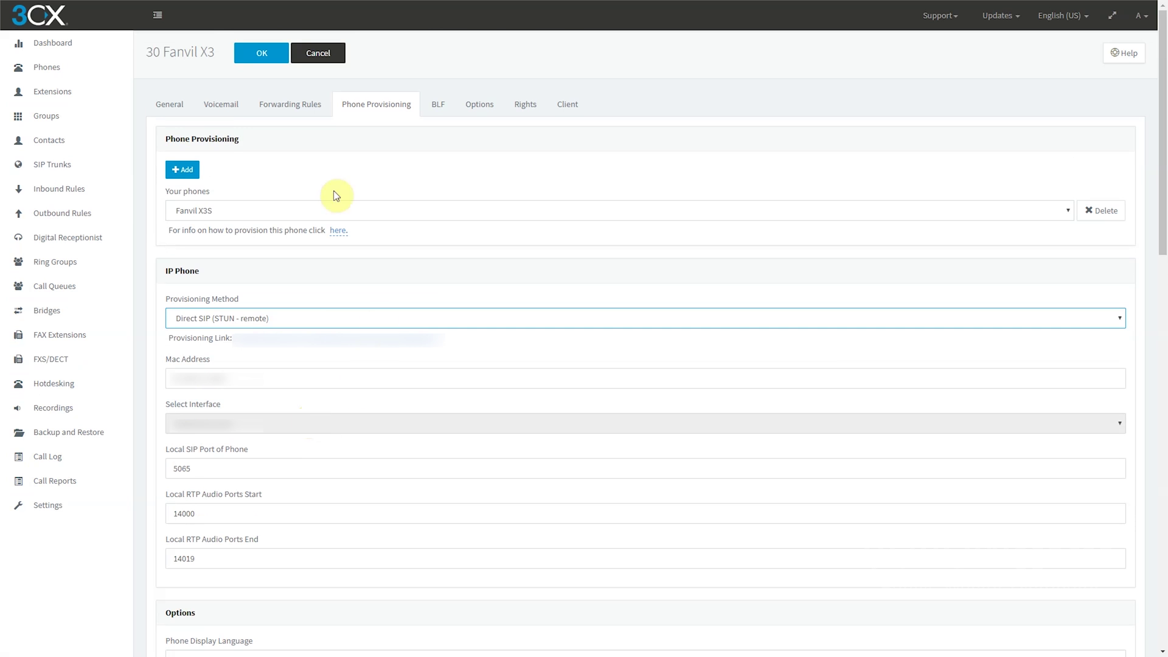
click(258, 61)
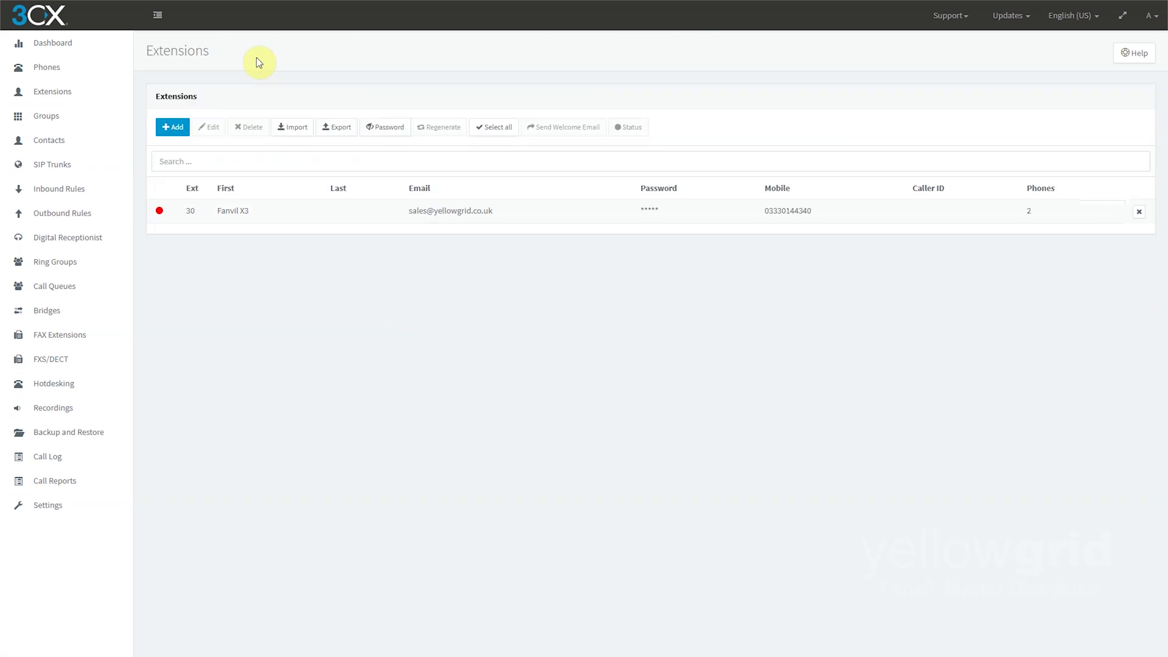
click(55, 49)
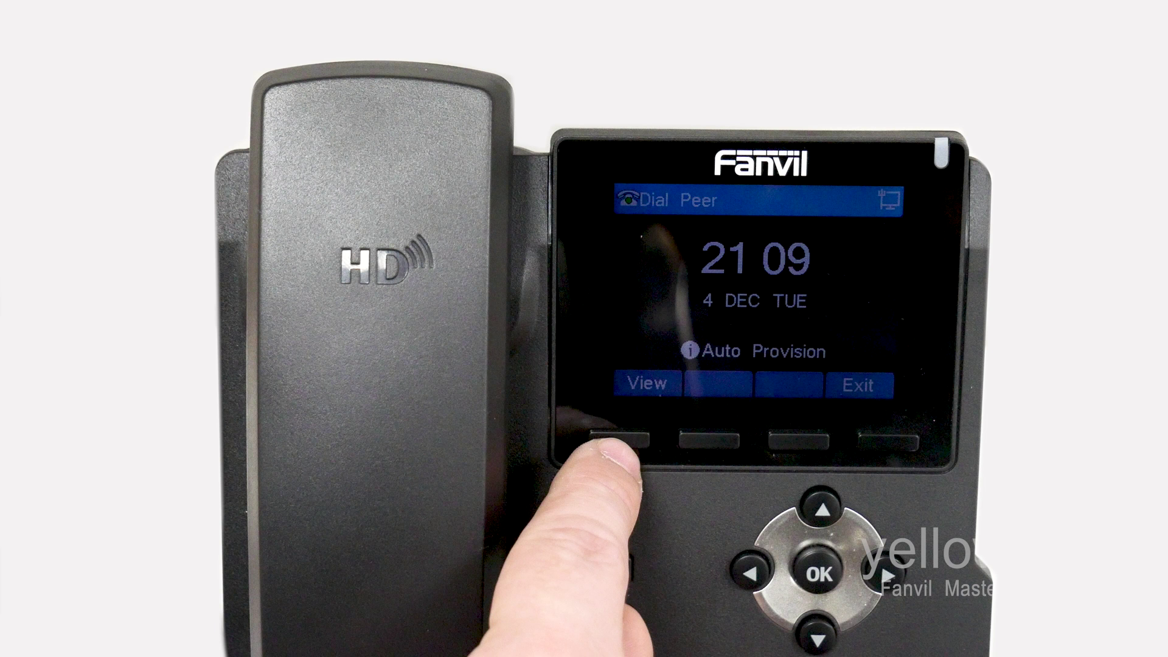
On the phone's Auto Provision form, enter user 30 and the extension's numeric PIN as password.
click(618, 439)
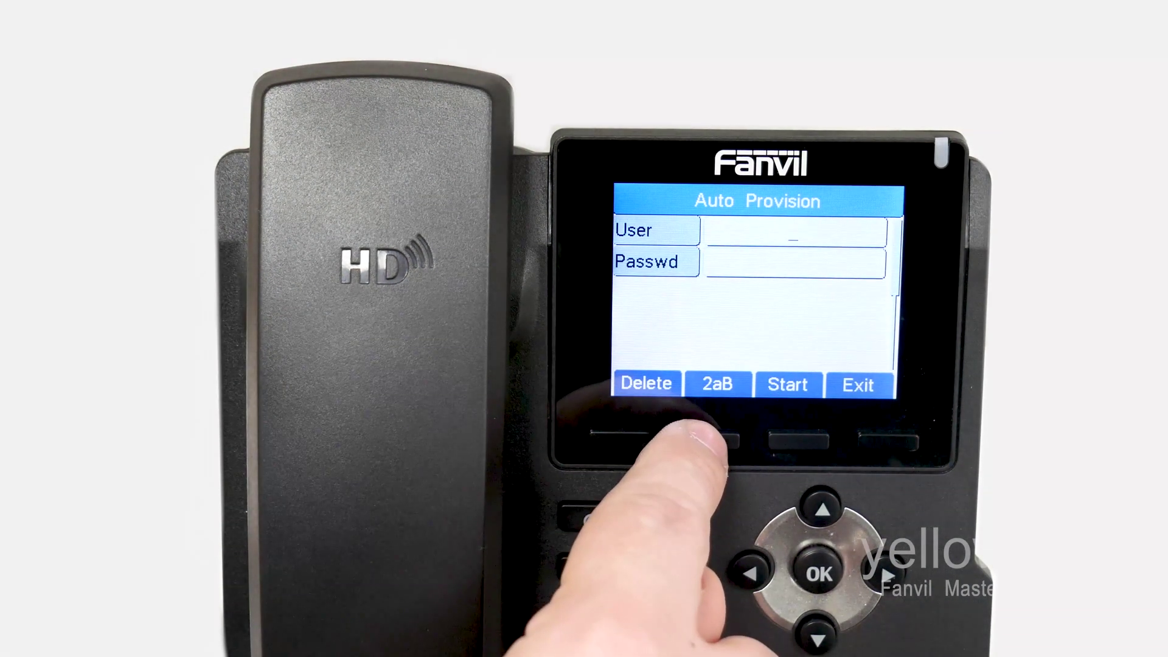
click(709, 439)
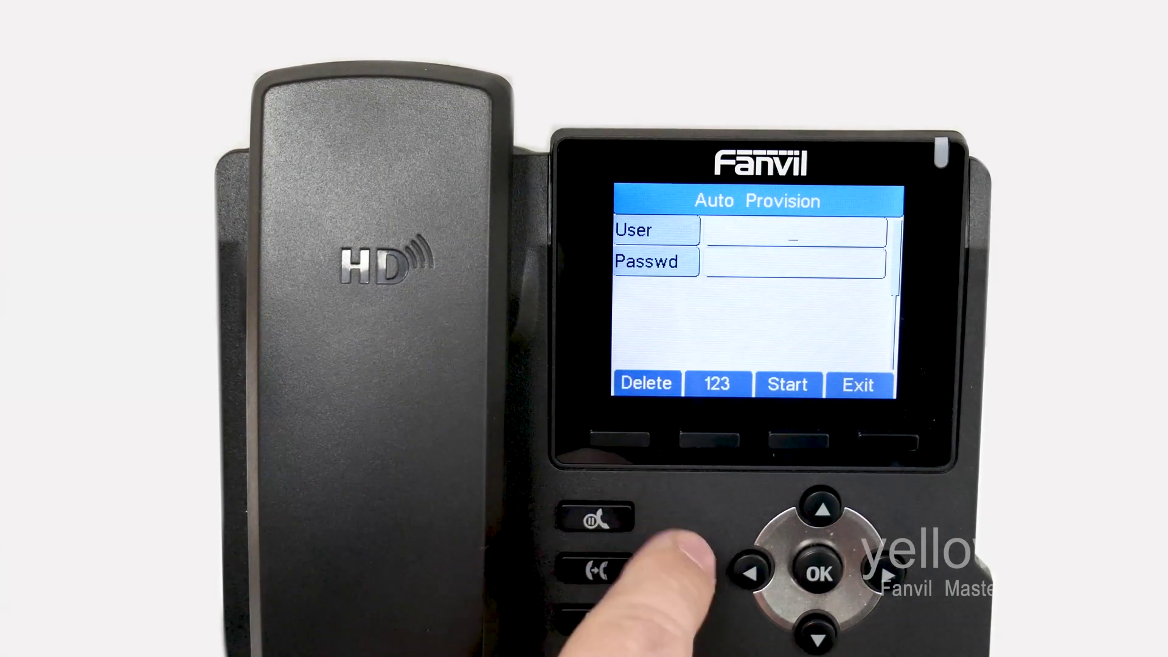
text(3)
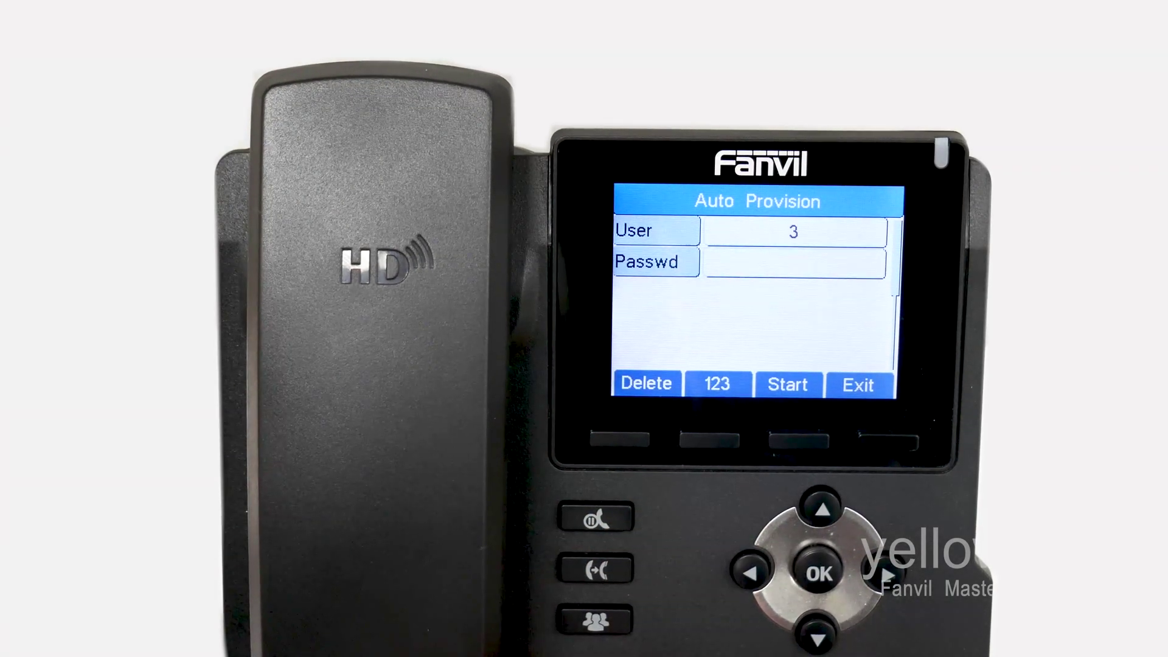
text(0)
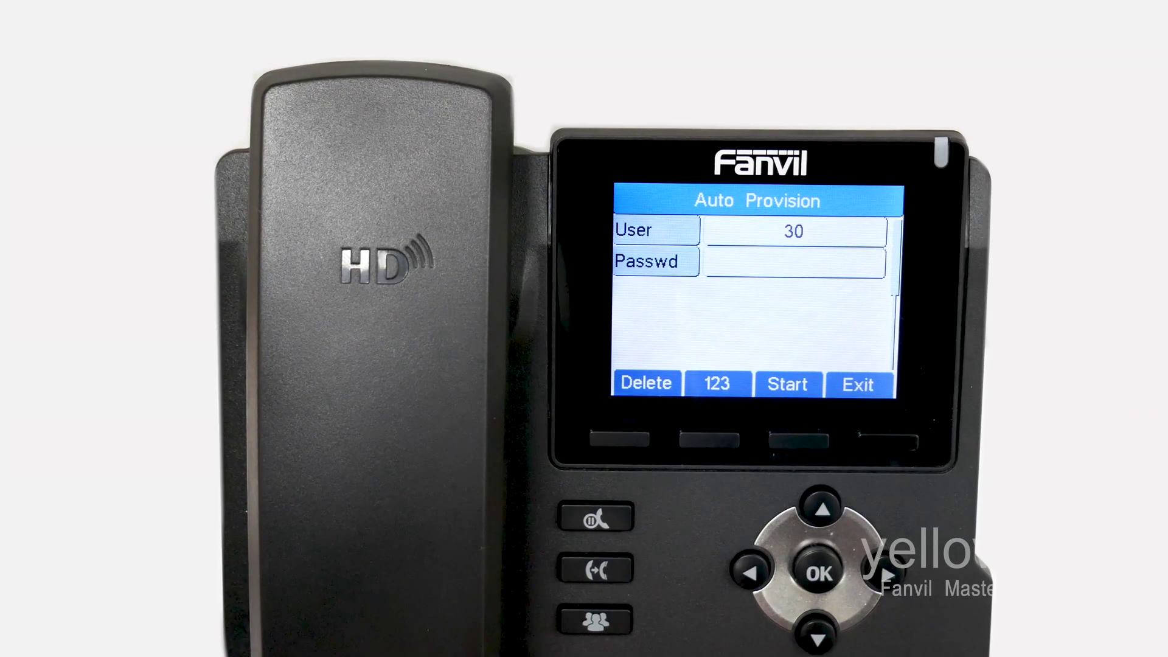
click(817, 633)
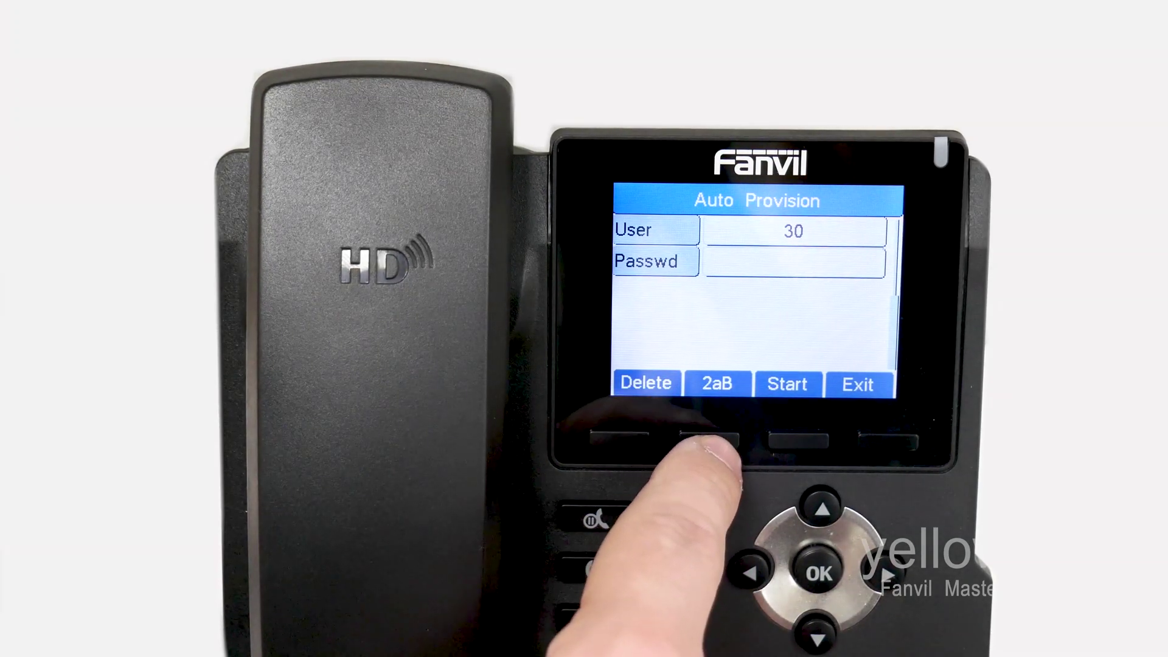
click(710, 439)
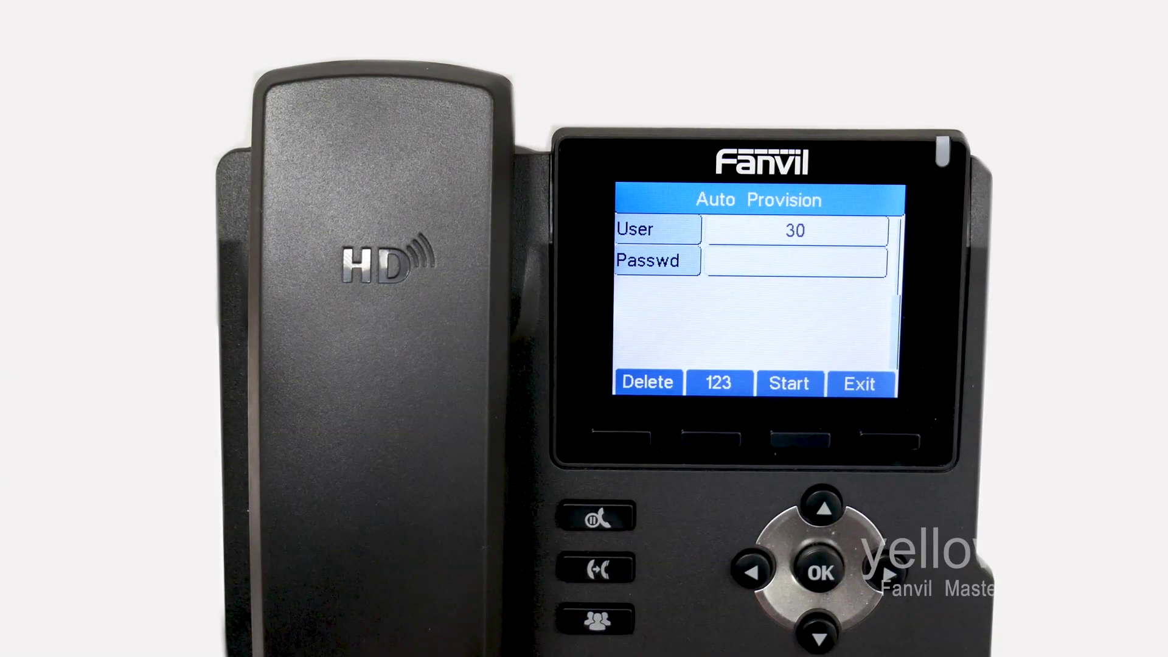
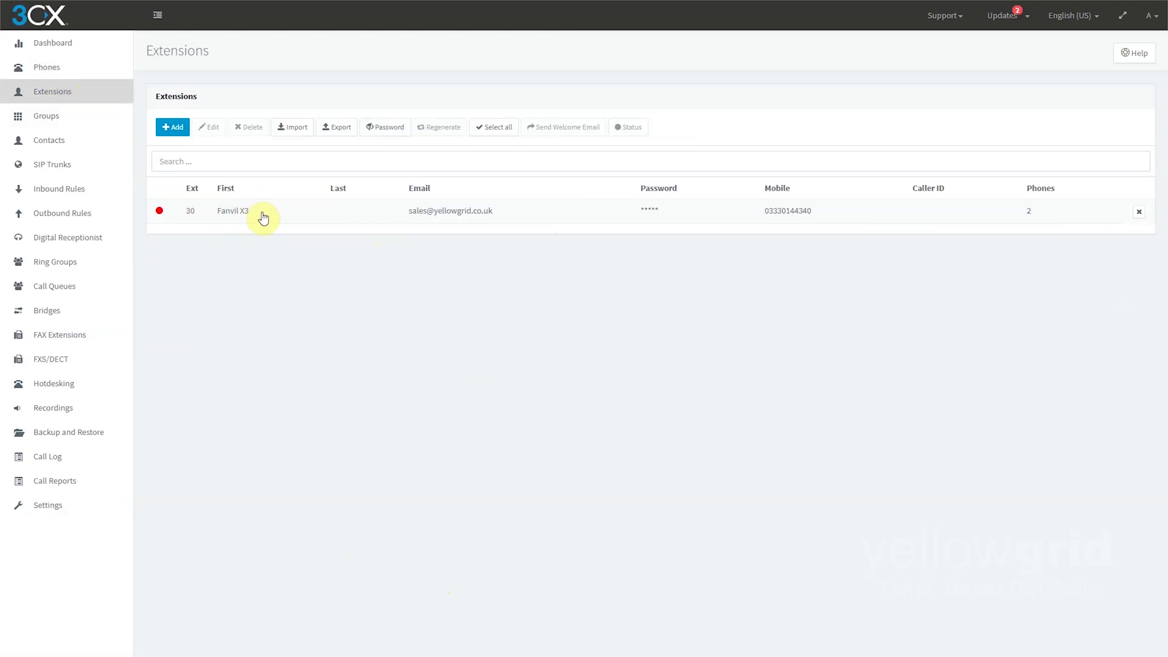
Open extension 30's Voicemail tab to look up its PIN.
click(277, 220)
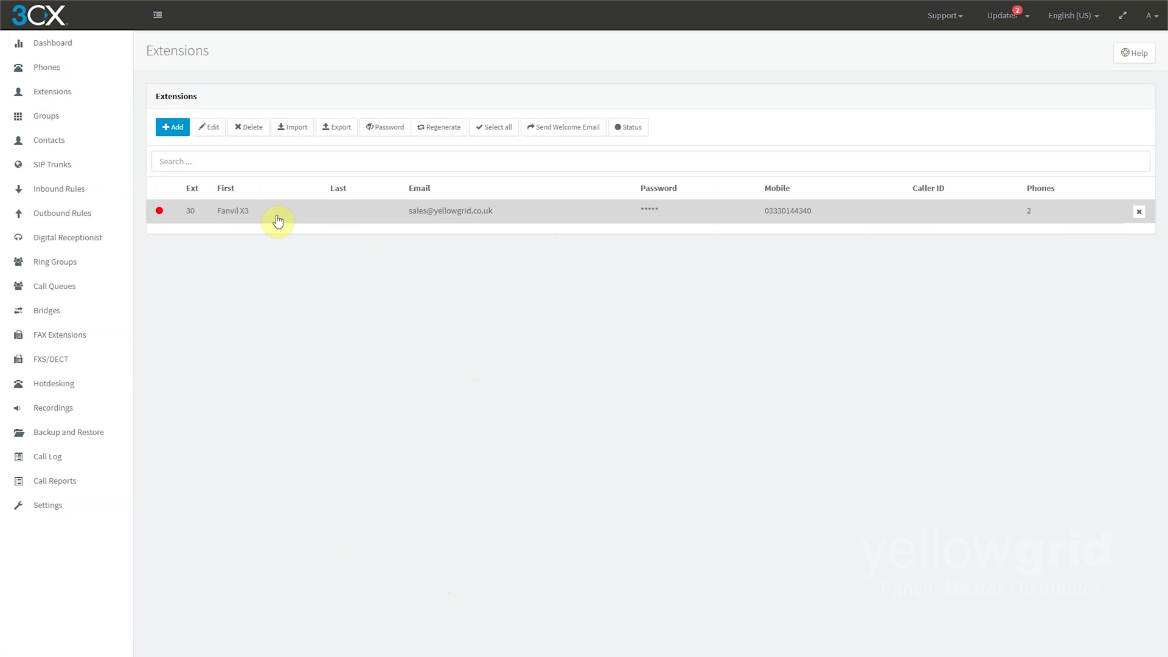
click(208, 128)
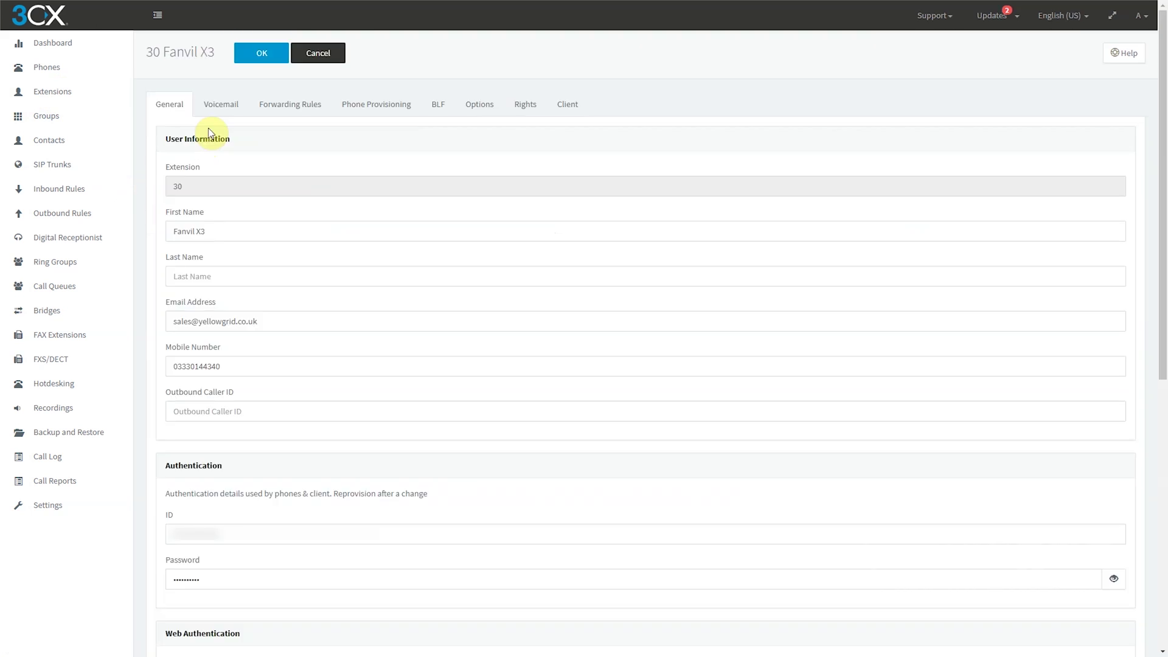
click(226, 106)
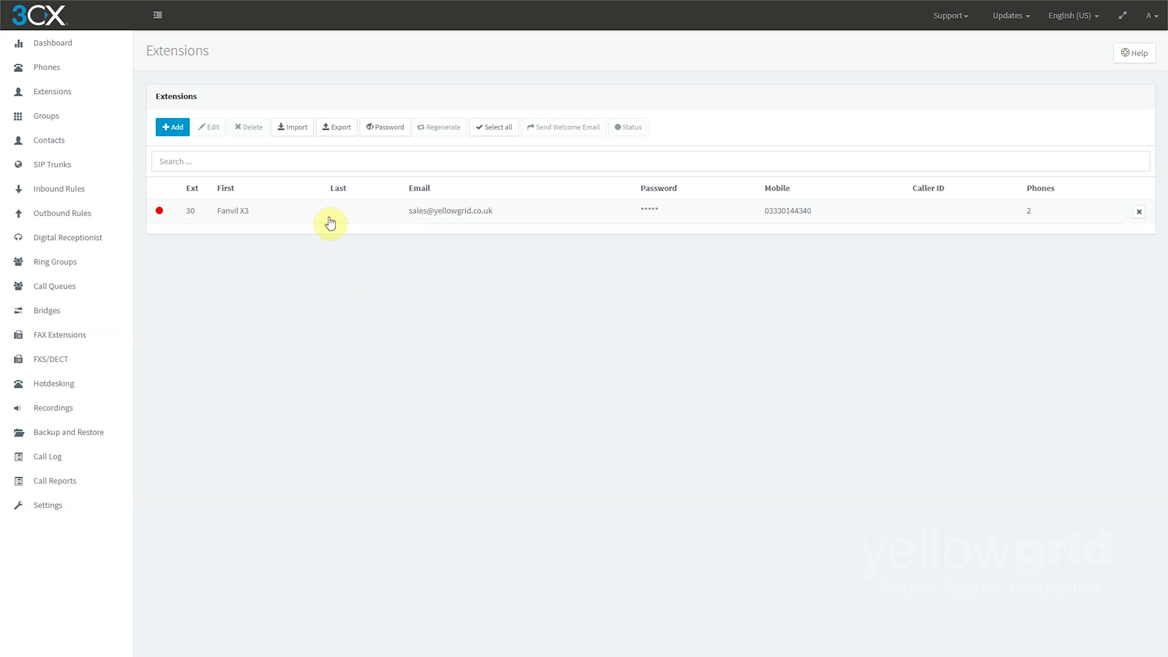
Copy the Provisioning Link from extension 30's Phone Provisioning tab.
click(330, 223)
click(208, 129)
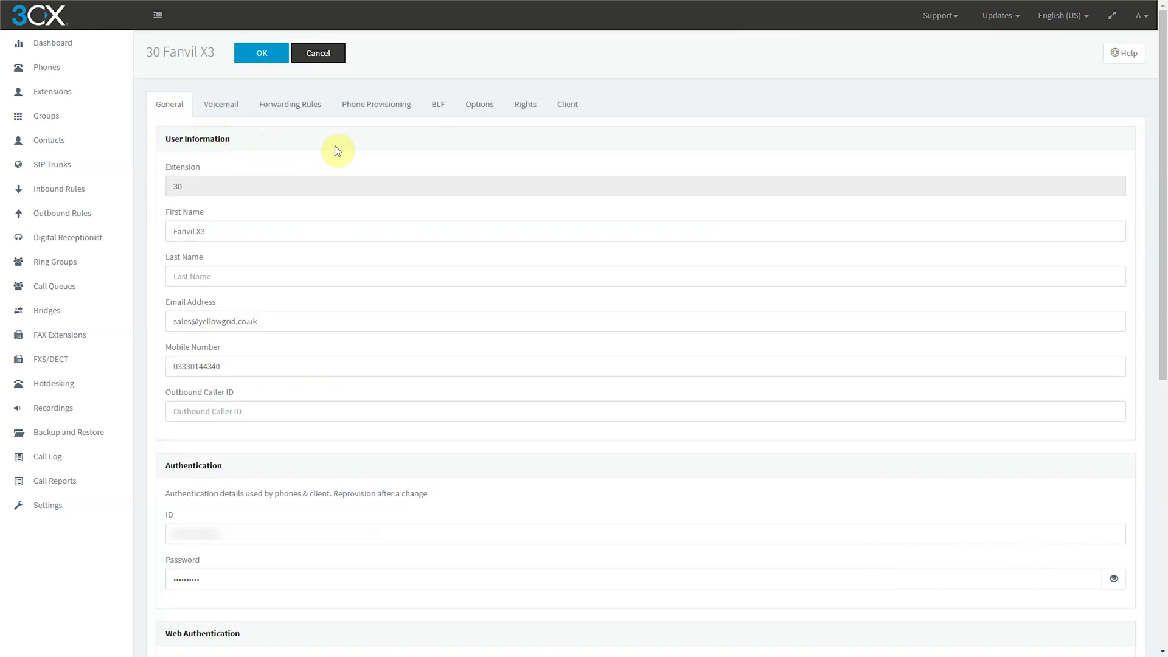
click(378, 110)
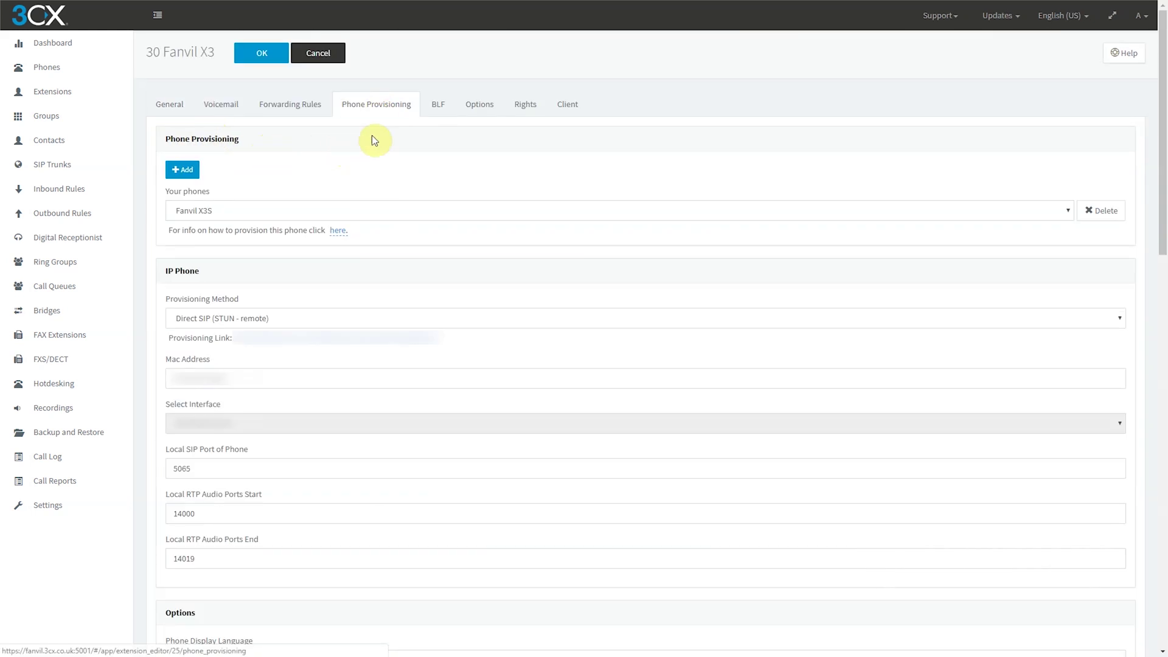
drag(444, 342, 242, 344)
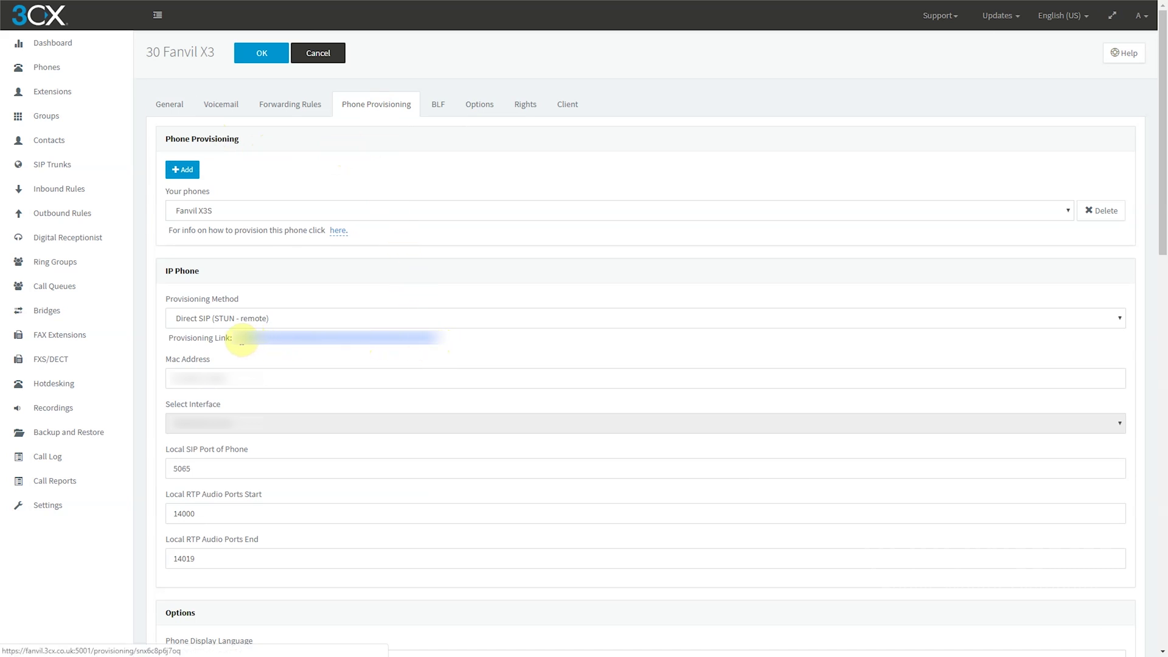
right_click(251, 334)
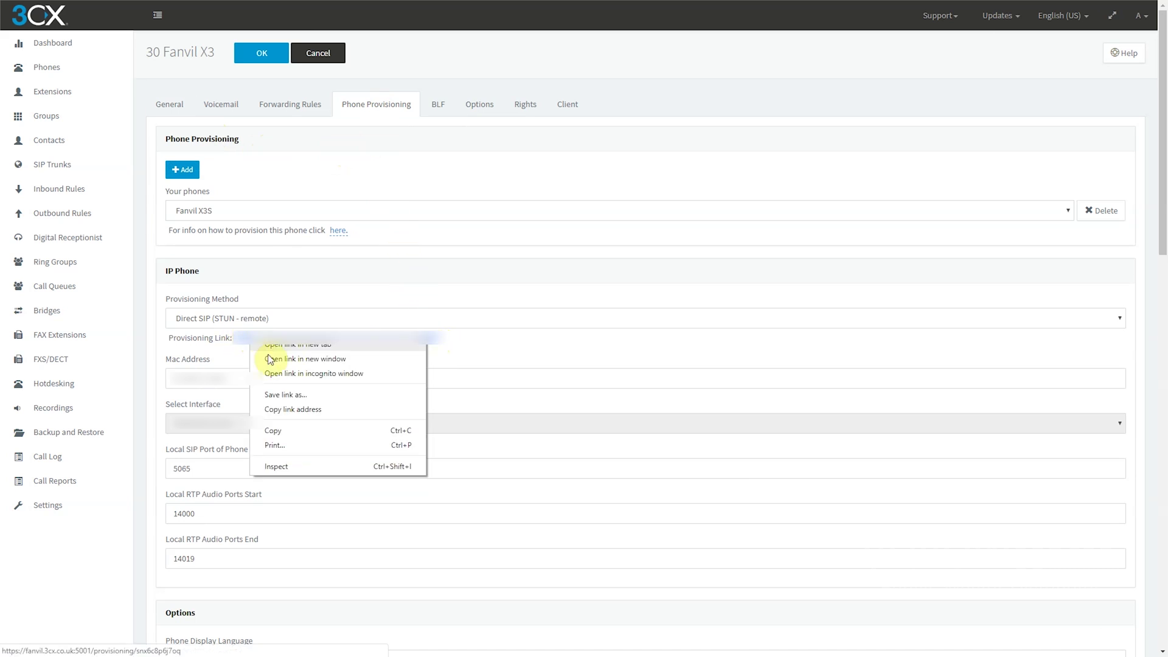
click(295, 425)
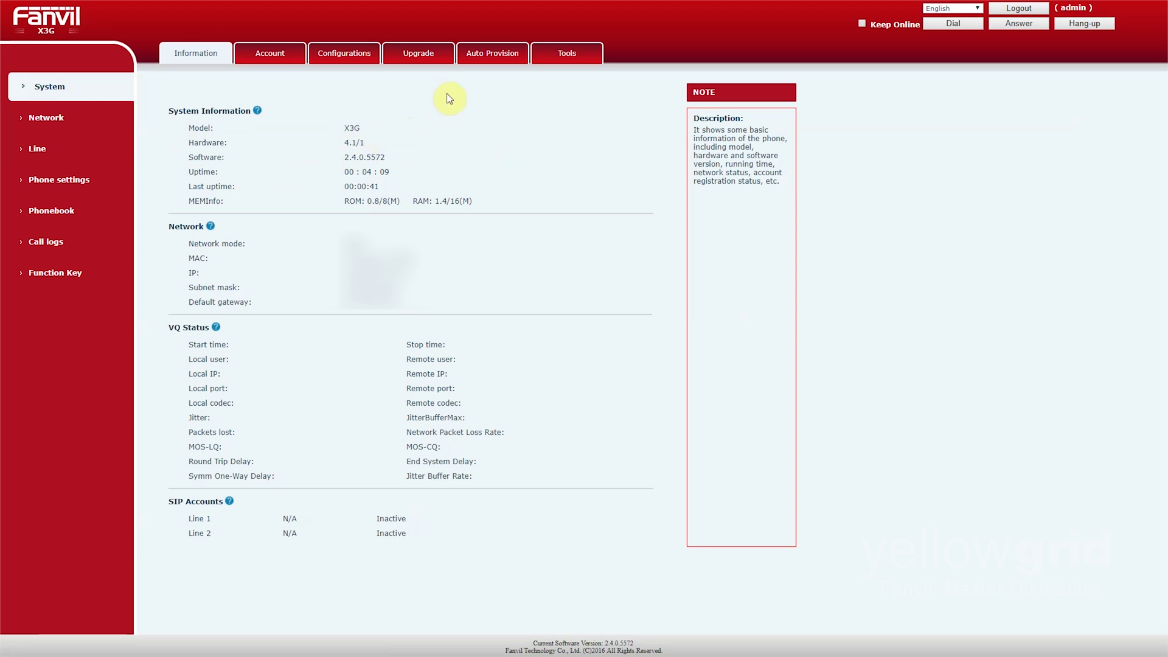
Replace the 0.0.0.0 static provisioning server address with the copied 3CX link.
click(498, 60)
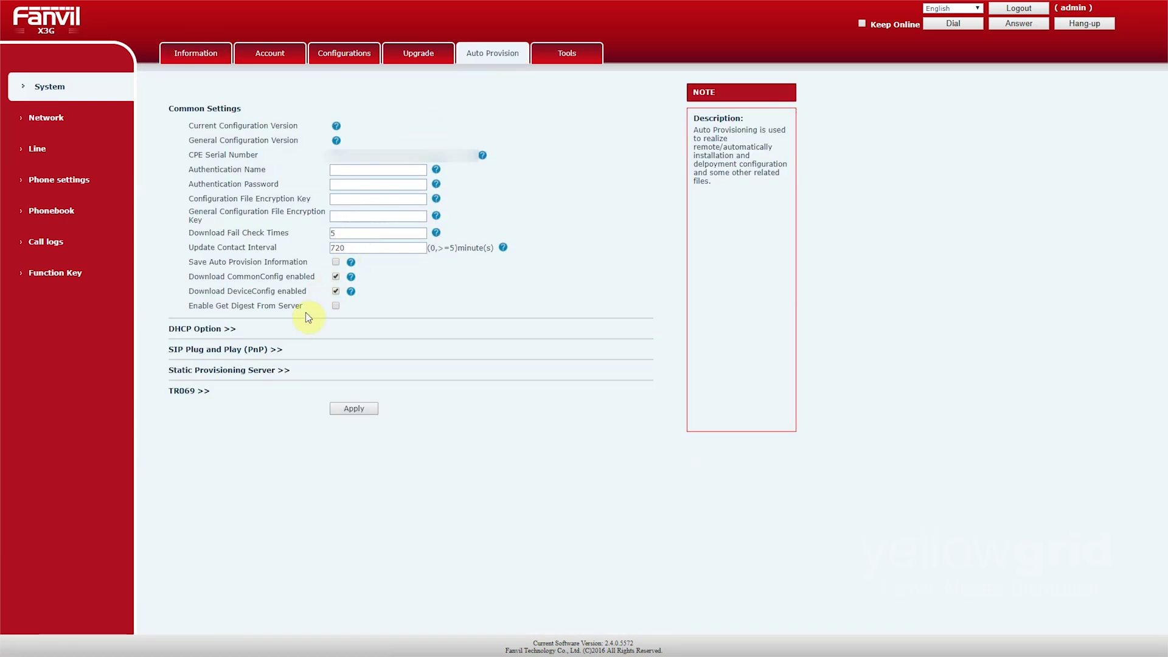
click(273, 372)
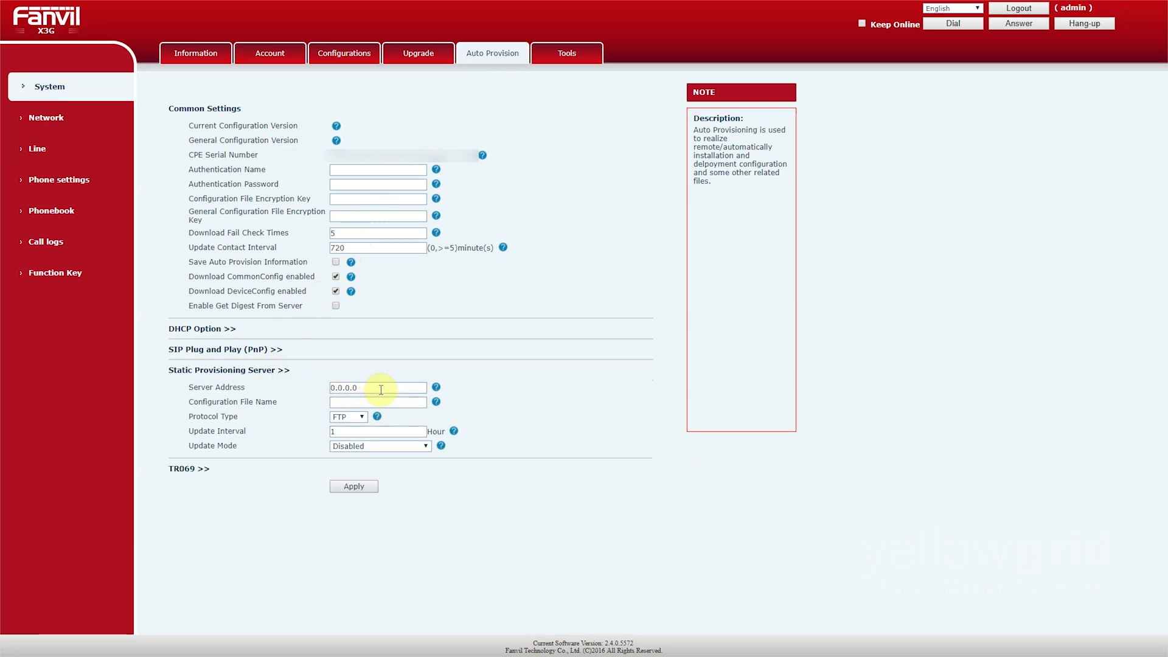
drag(374, 390, 318, 393)
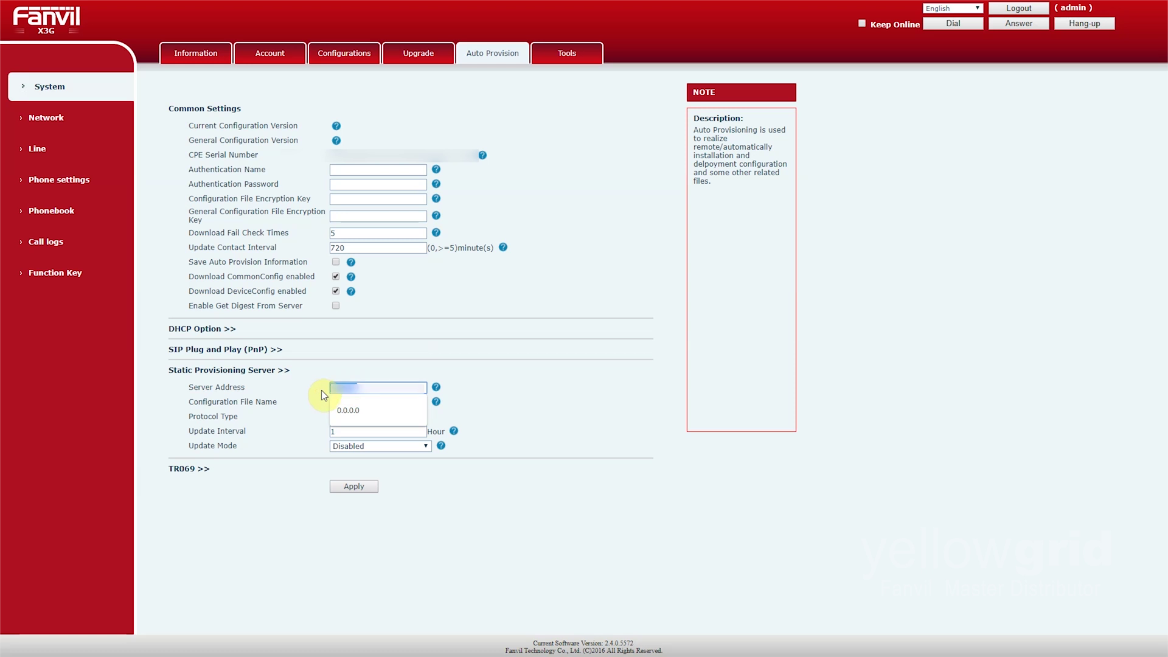
key(BackSpace)
right_click(349, 389)
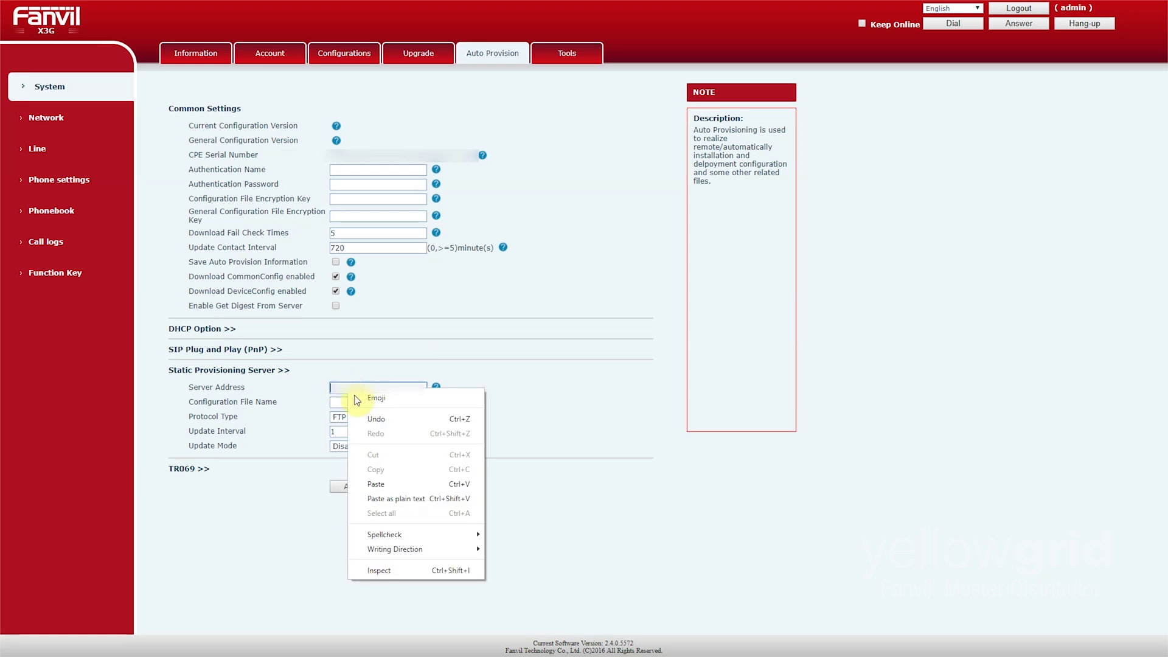
click(383, 484)
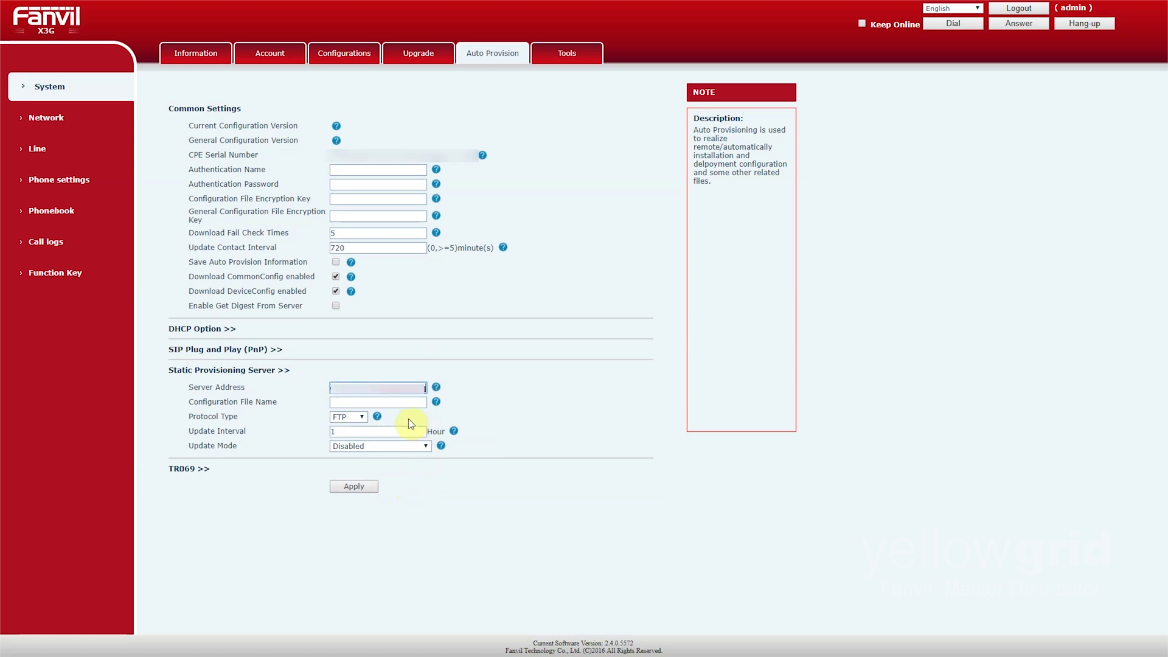
Set protocol to HTTPS and update mode to Update After Reboot, then apply.
click(362, 416)
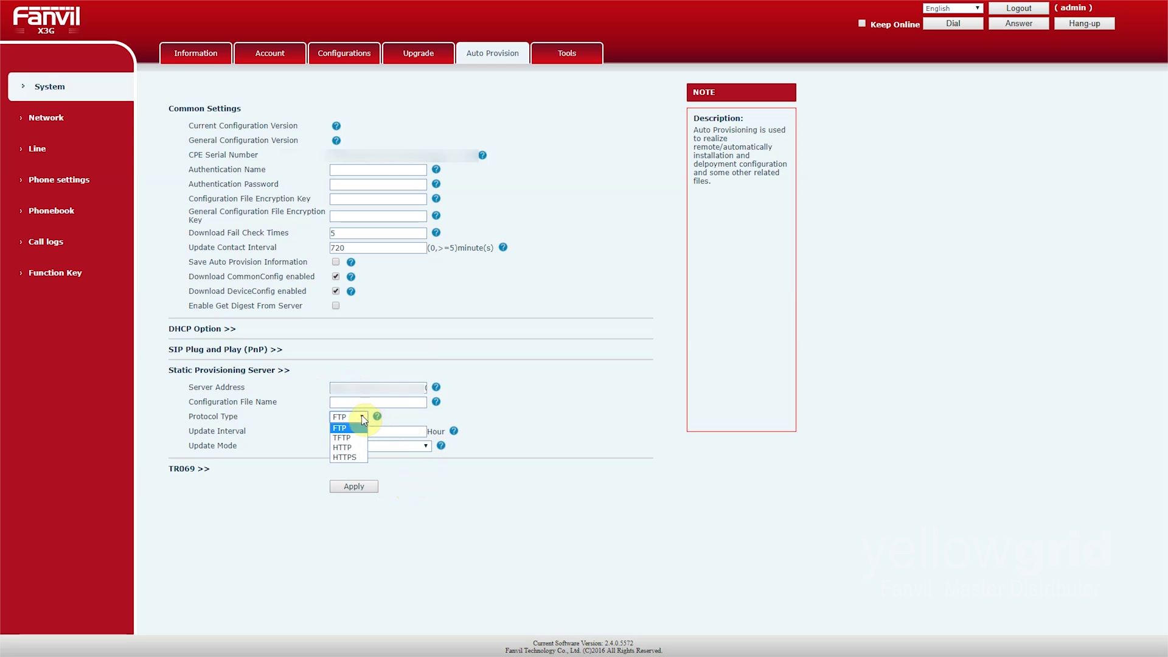
click(358, 457)
click(359, 447)
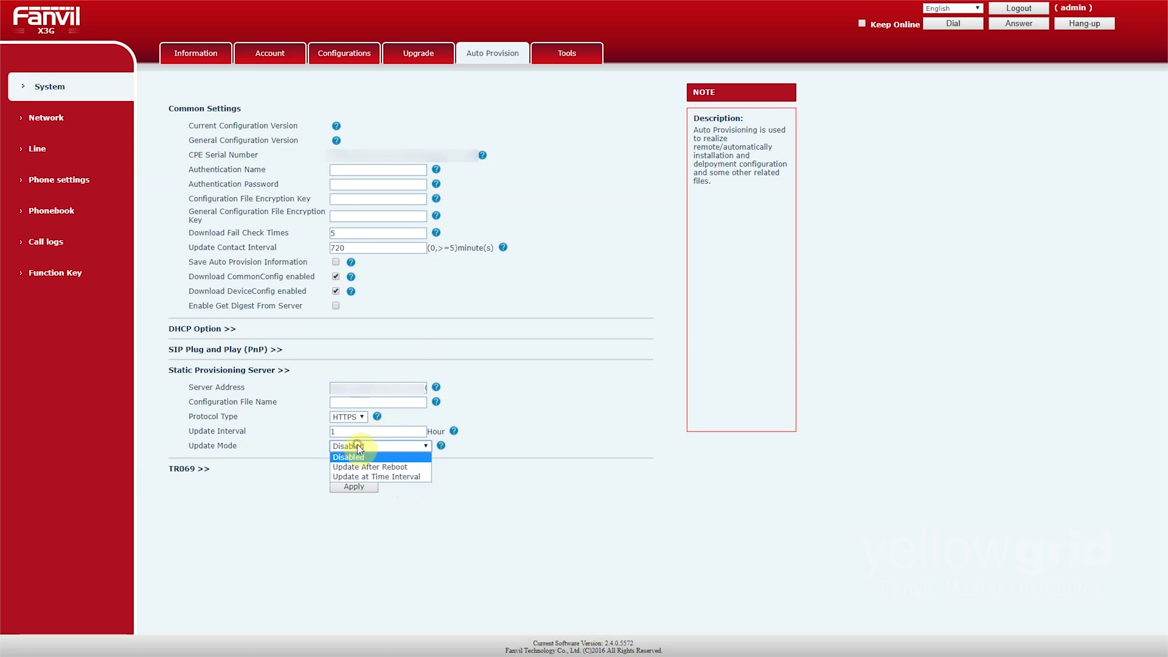
click(378, 467)
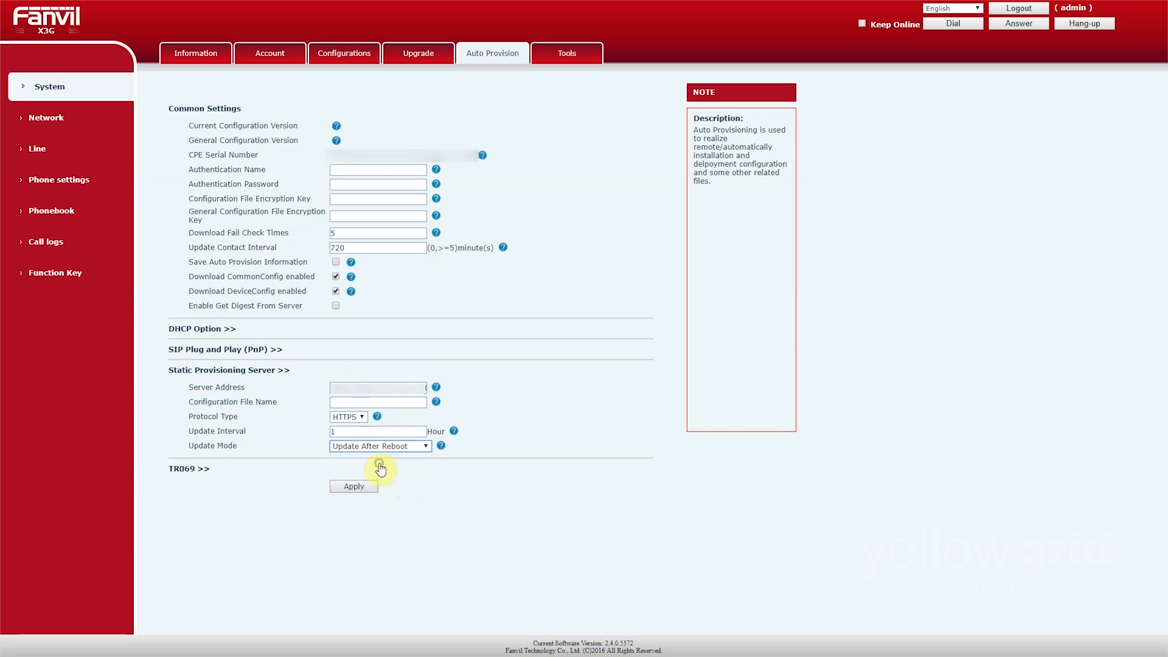
click(355, 488)
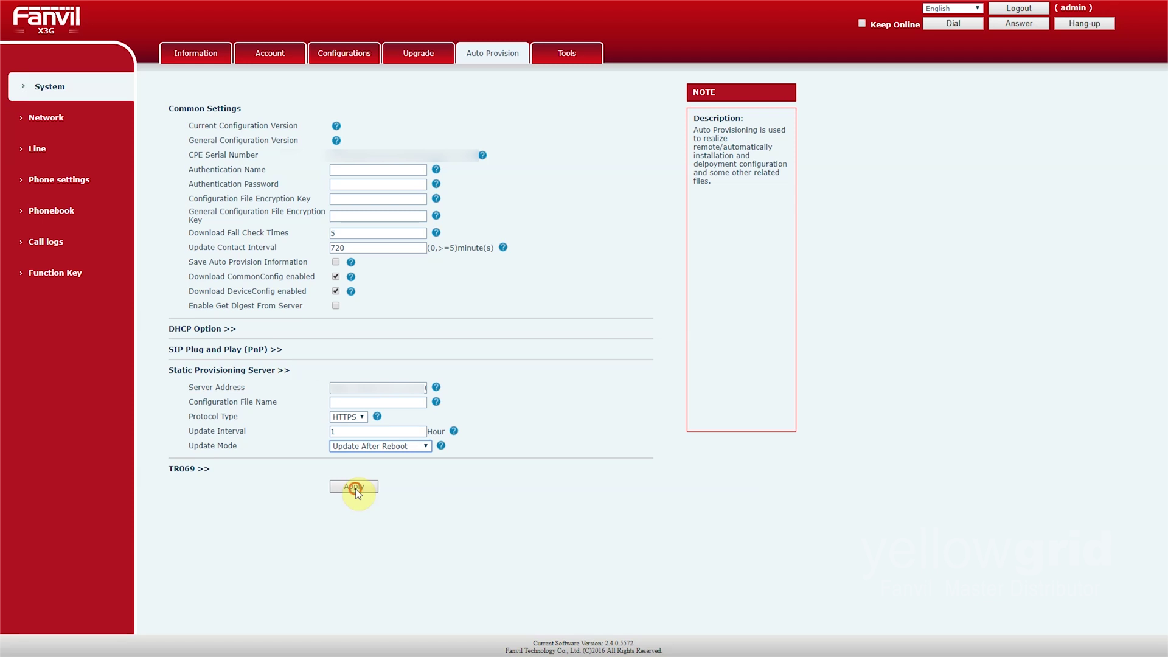